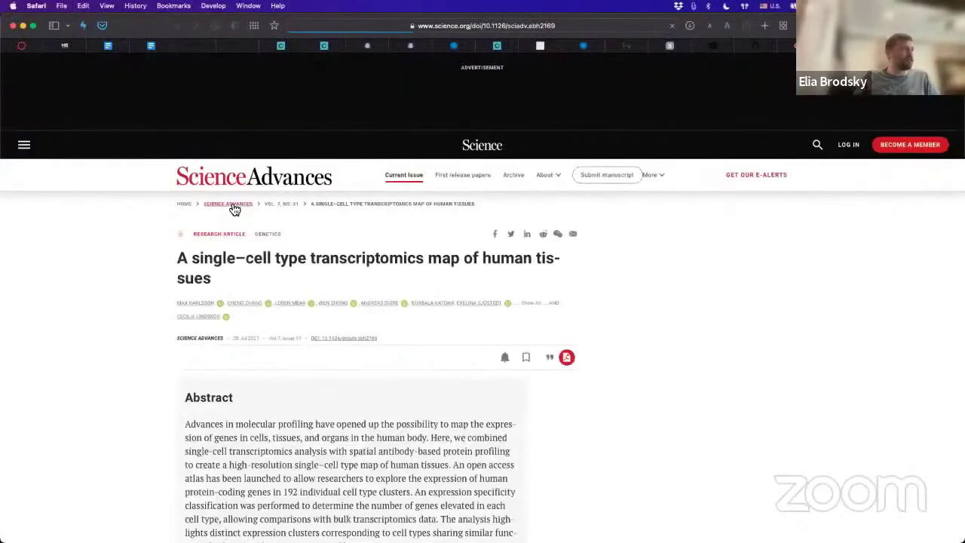
Scroll through the Science Advances article on the HPA Single Cell Type Atlas to its Introduction
scroll(112, 270, "down", 2)
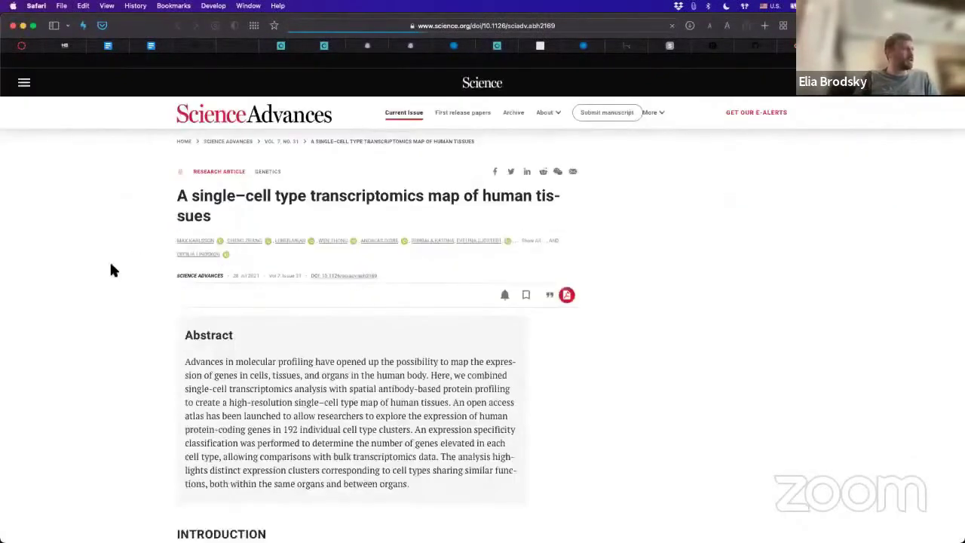
scroll(111, 270, "down", 2)
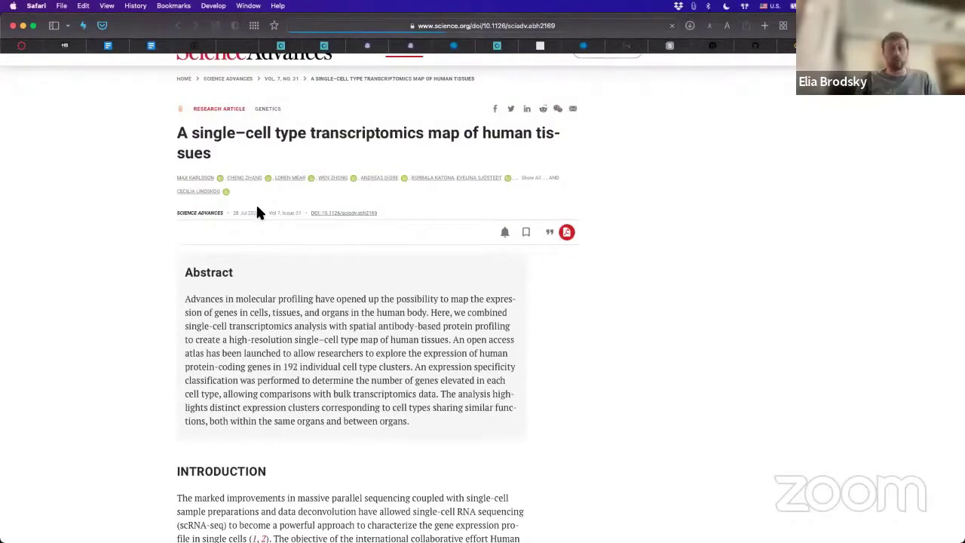
scroll(282, 215, "down", 1)
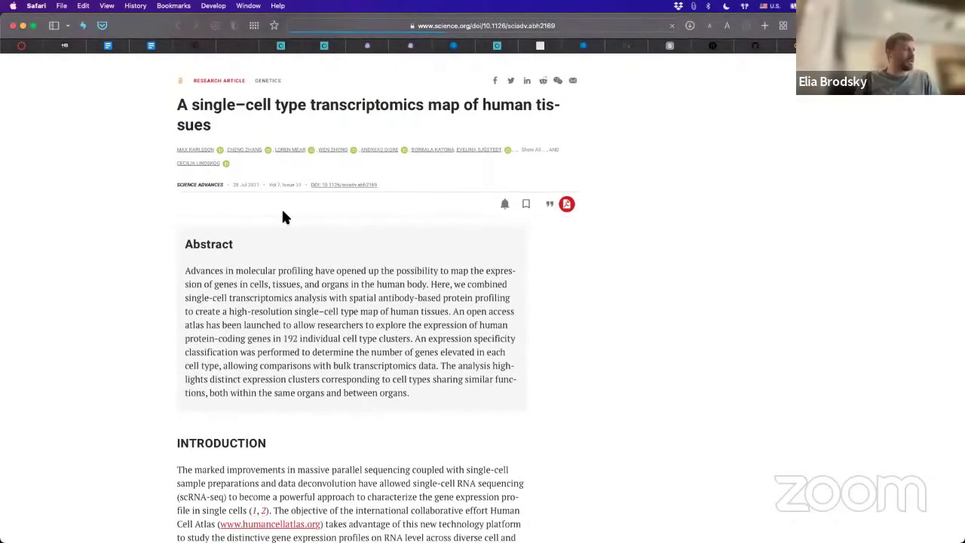
scroll(284, 217, "down", 2)
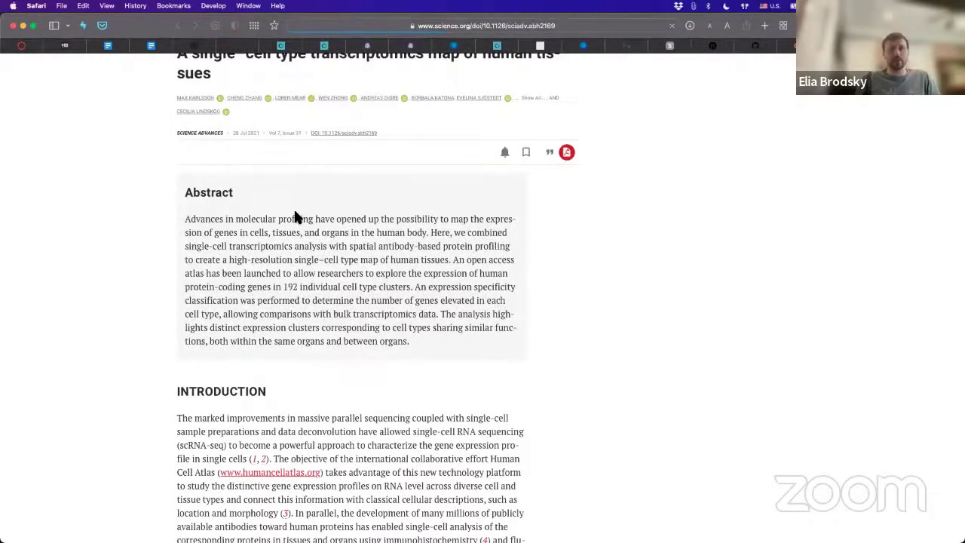
scroll(296, 217, "down", 5)
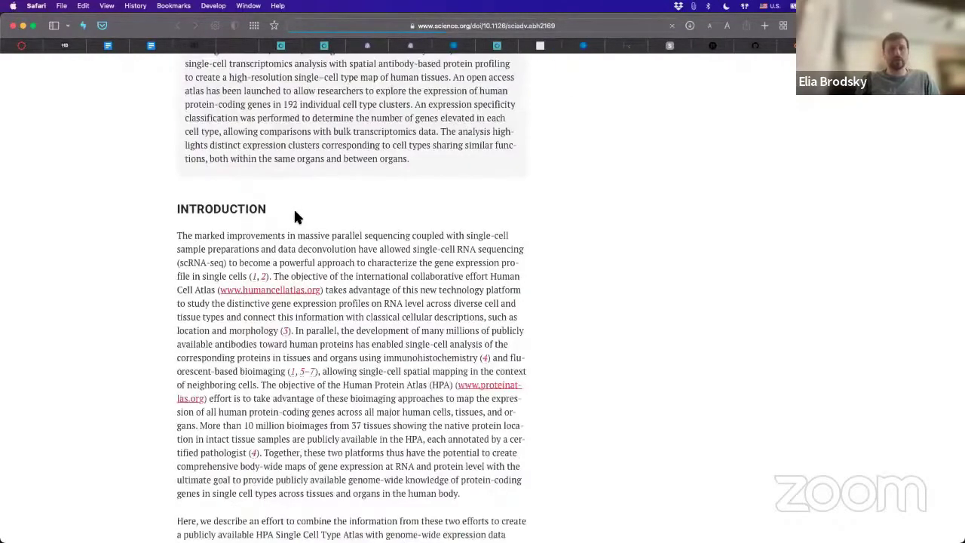
scroll(351, 294, "down", 2)
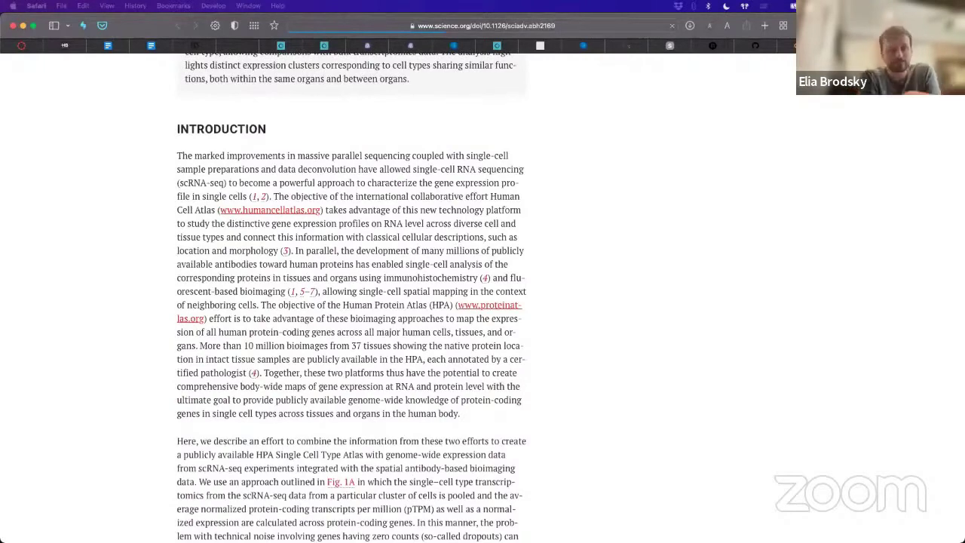
Switch to the slides and advance to the UCSC Cell Browser UMAP of the oligodendrocyte-MS dataset
key("super+Tab")
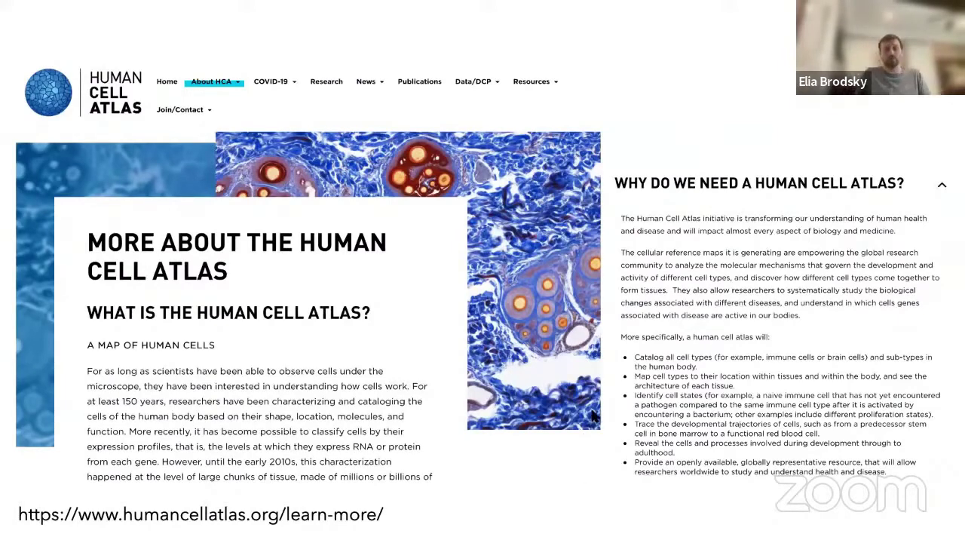
key("Right")
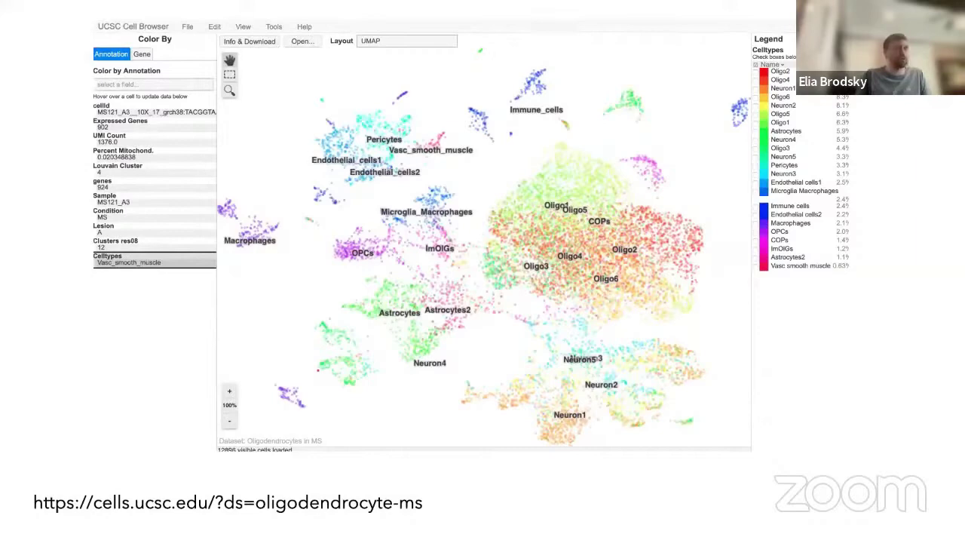
Return to the live Oligodendrocytes in MS UMAP, resize the window, and inspect cluster and legend metadata
key("super+Tab")
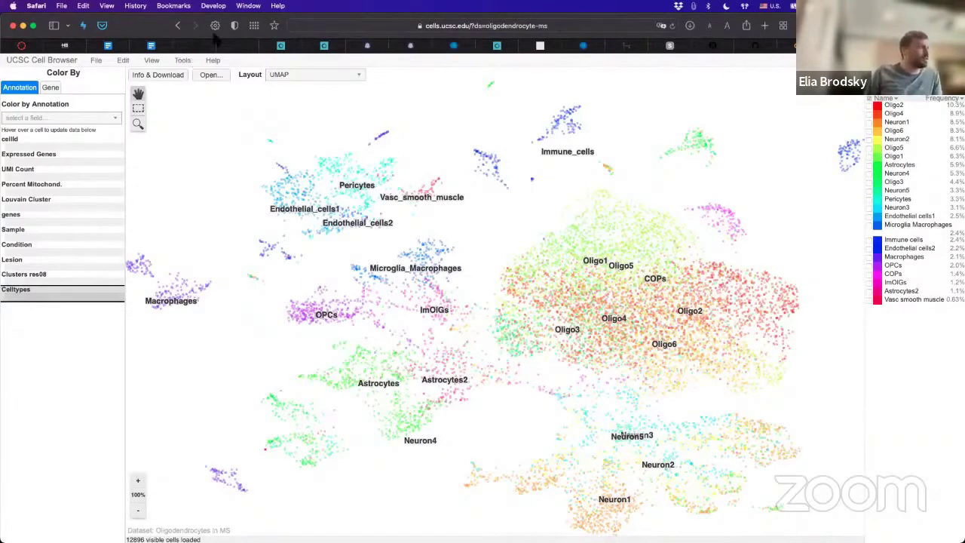
double_click(181, 27)
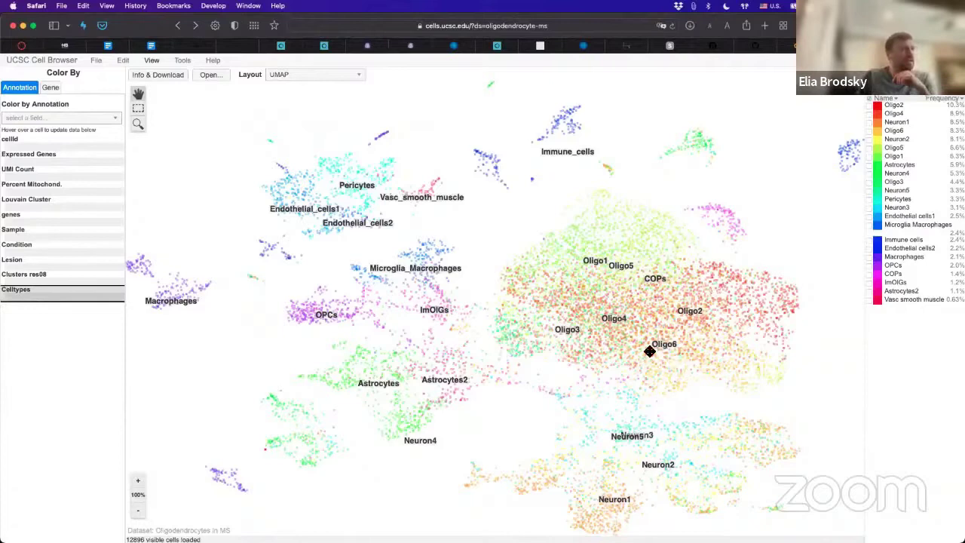
mouse_move(651, 355)
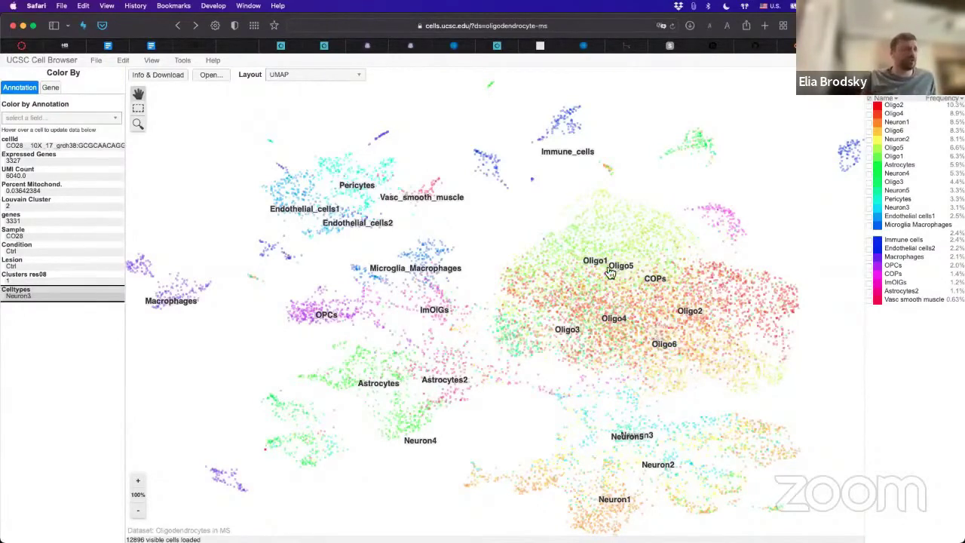
mouse_move(619, 268)
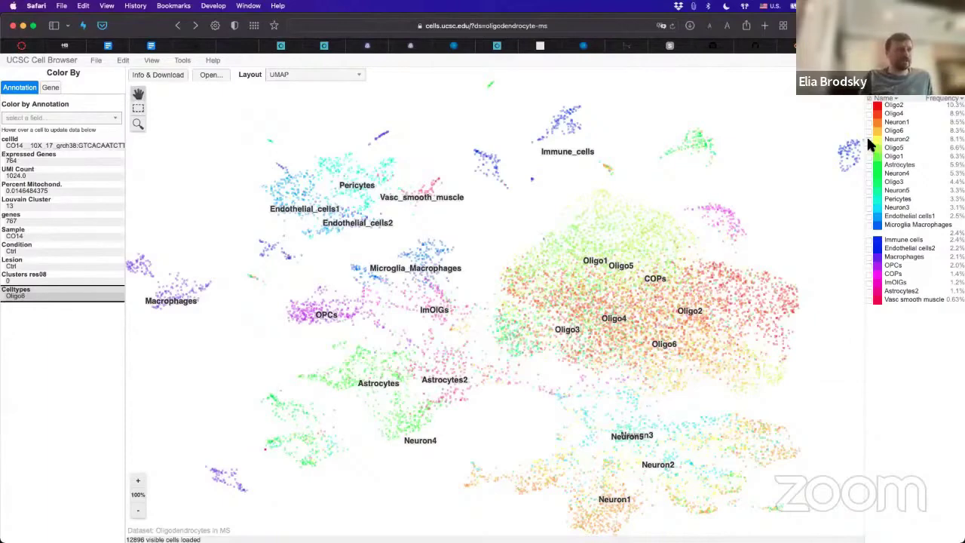
mouse_move(869, 145)
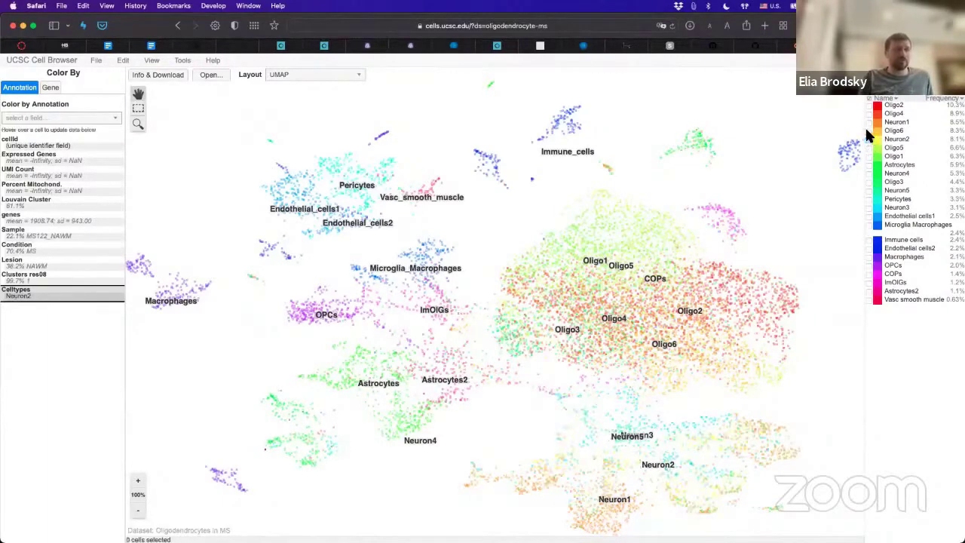
Try selecting Oligo6, Oligo5, Endothelial and Microglia cells, then select the 6069-cell oligodendrocyte cluster
left_click(870, 128)
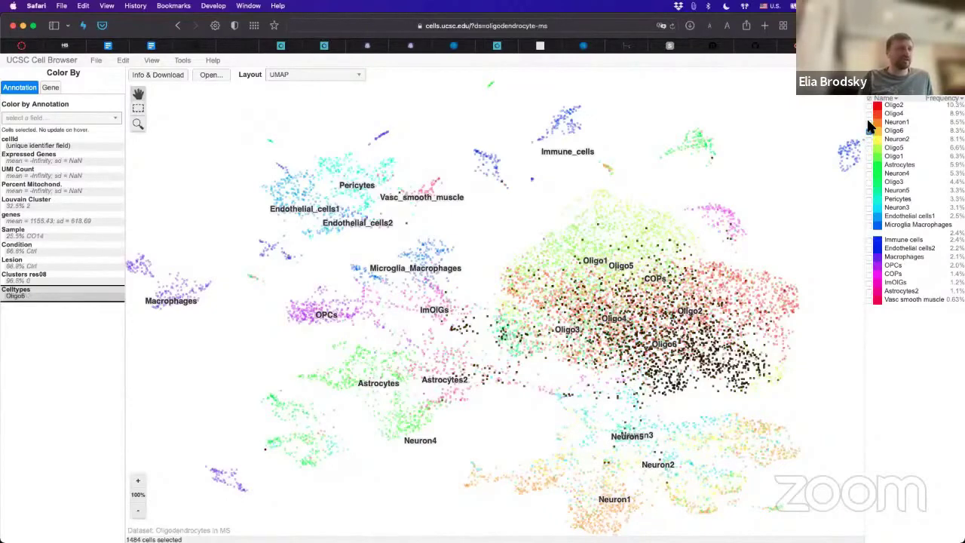
left_click(865, 142)
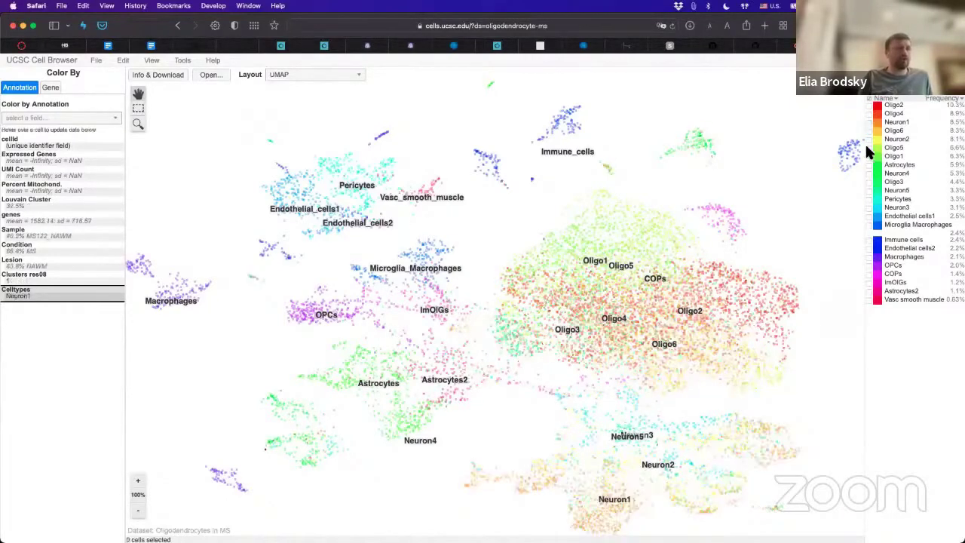
left_click(868, 147)
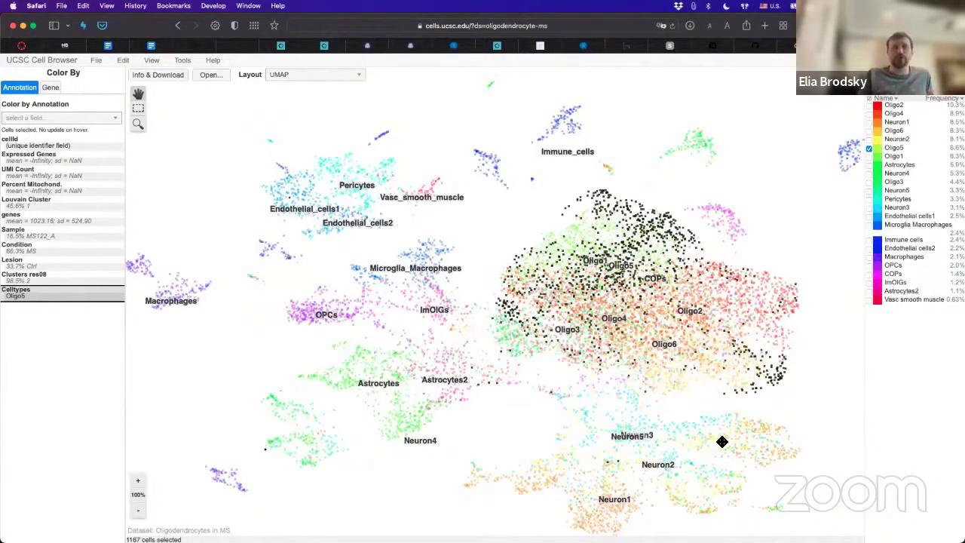
left_click(869, 149)
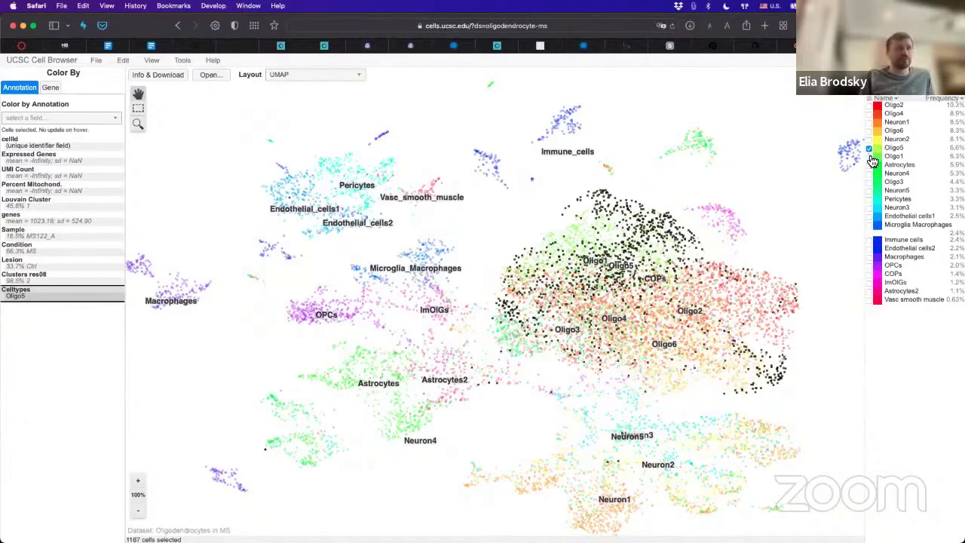
left_click(868, 218)
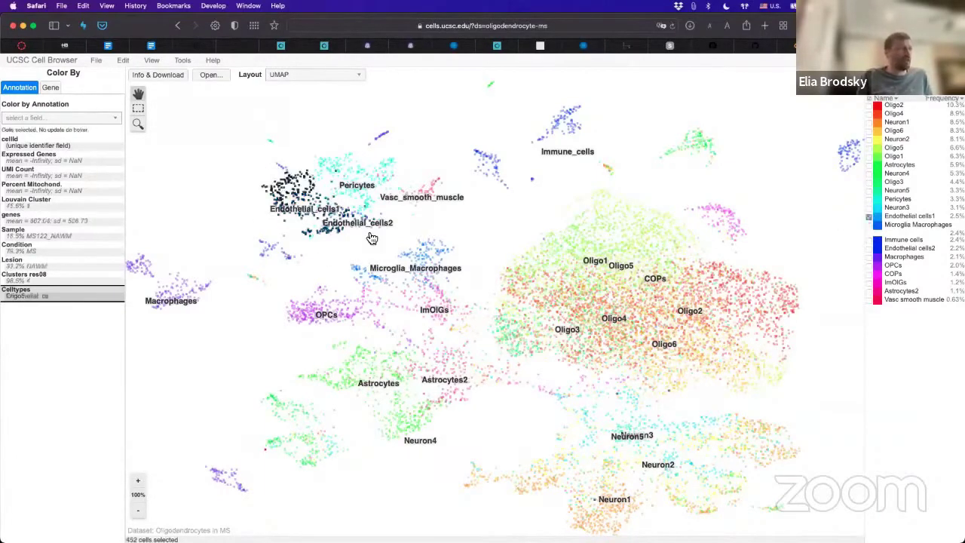
left_click(868, 226)
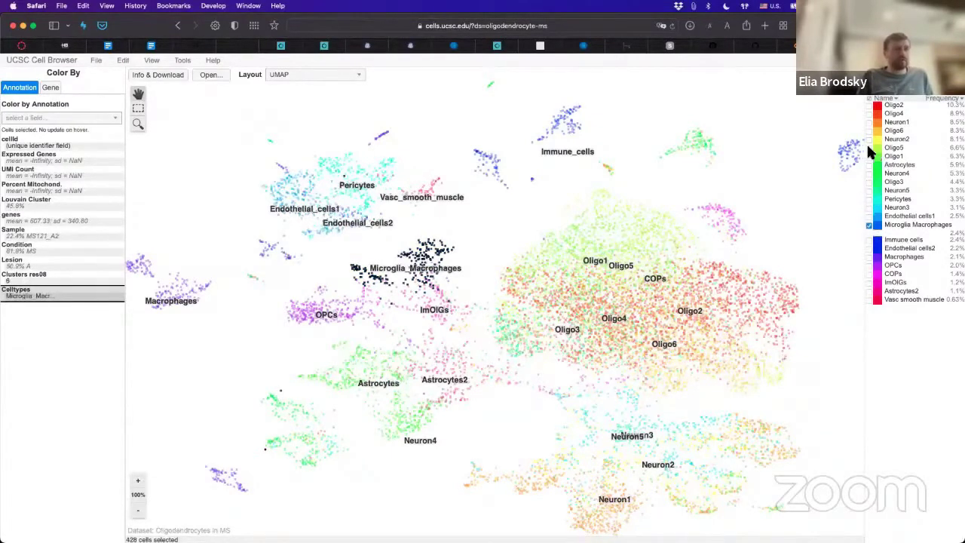
key("n")
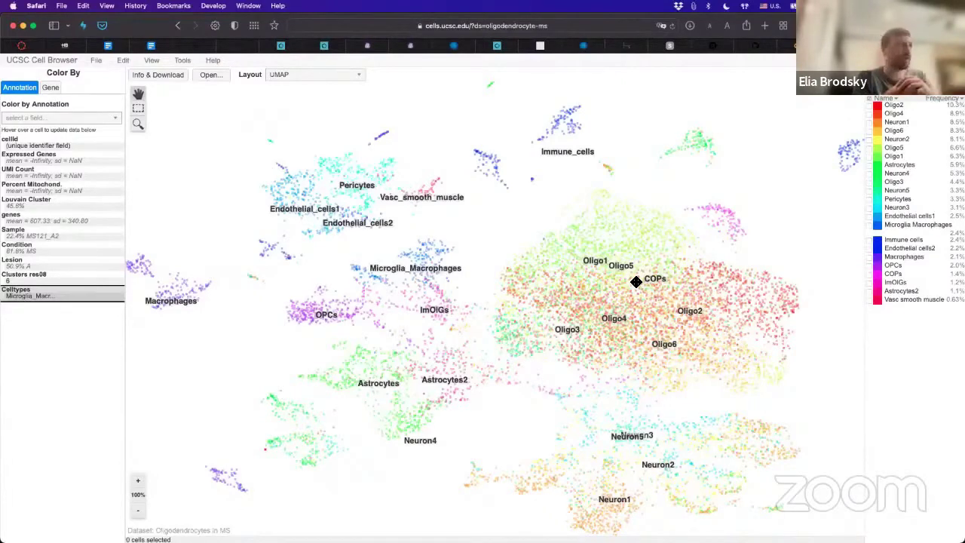
left_click(637, 282)
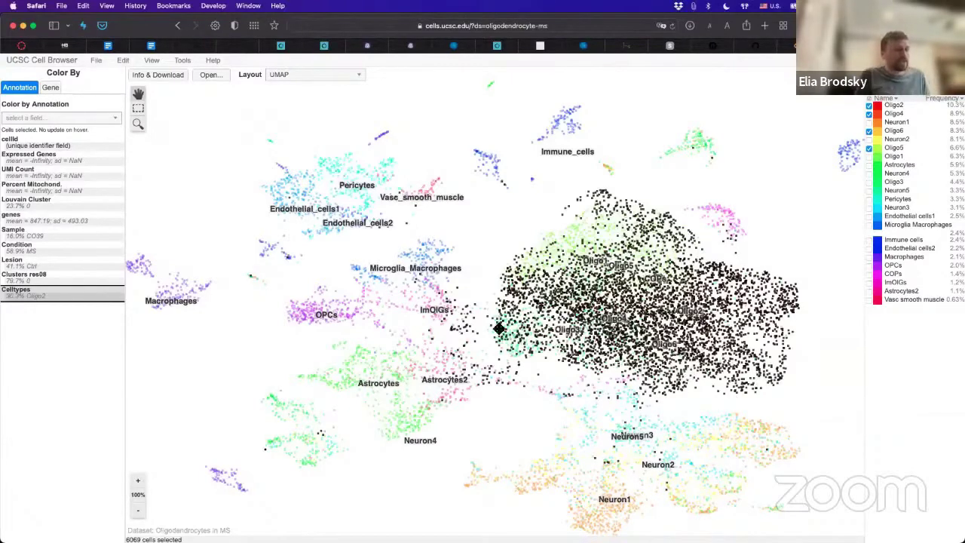
Switch away from the Cell Browser to load the CancerSCEM LUAD-003-01-1A sample page
key("super+Tab")
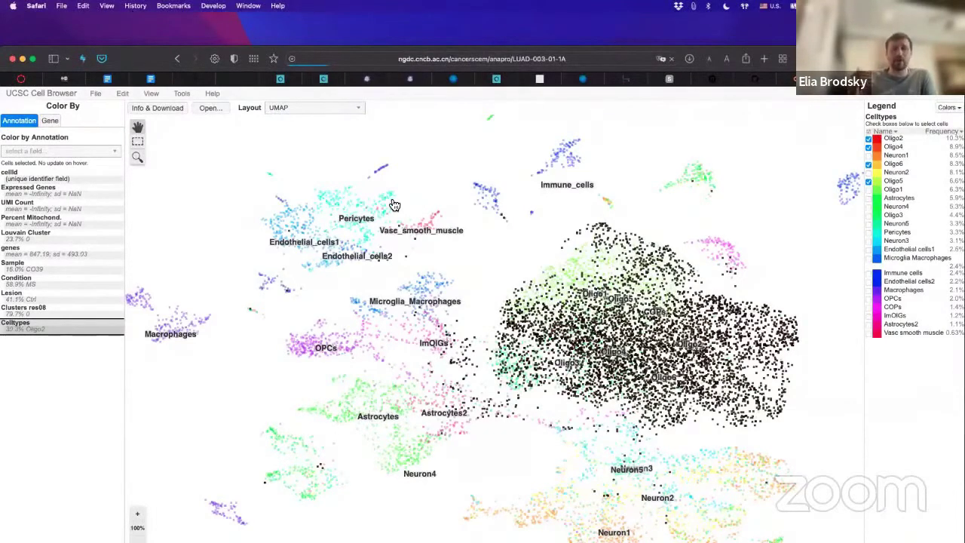
Bring up the General Analysis page for lung sample LUAD-003-01-1A with its 1493 cells
key("super+bracketleft")
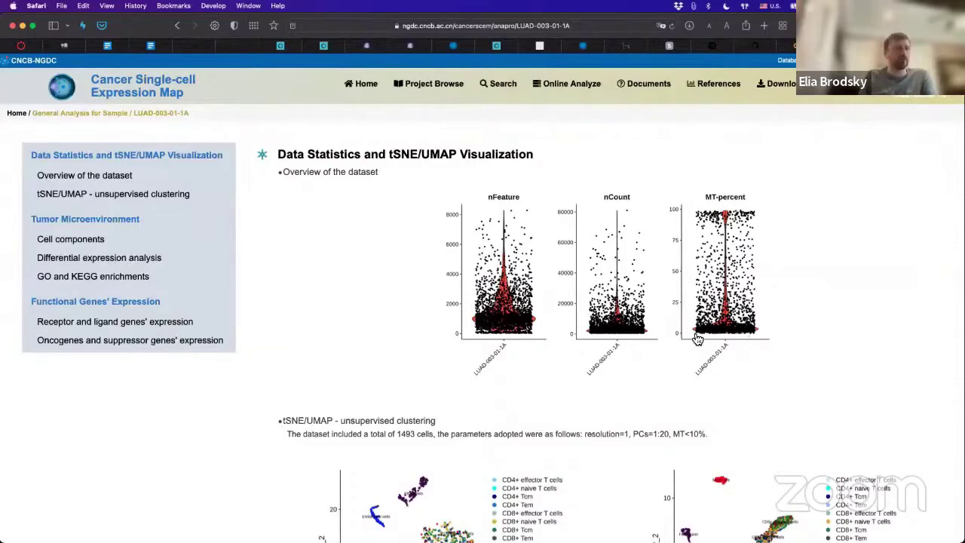
Scroll down to the tSNE/UMAP plots and the Tumor Microenvironment cell-components pie and table
scroll(697, 340, "down", 5)
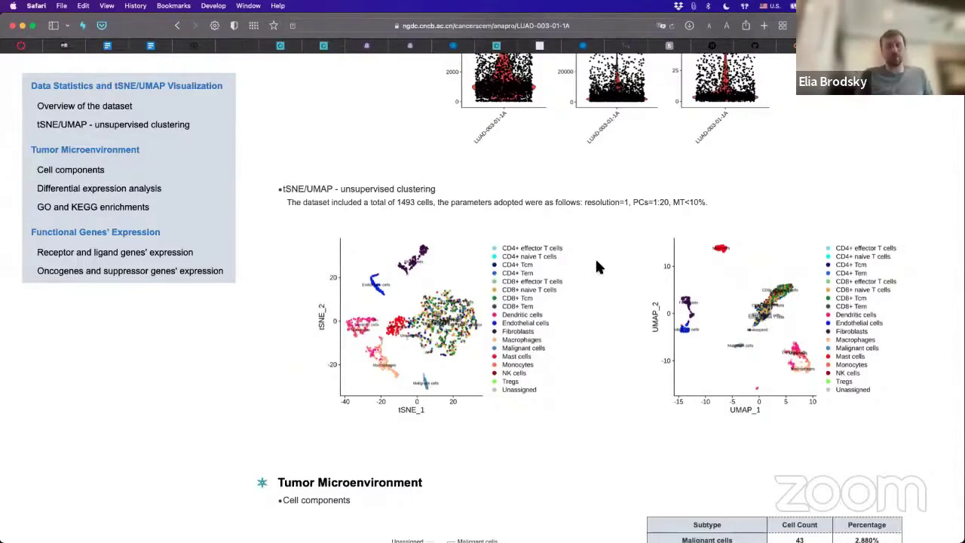
scroll(596, 266, "down", 5)
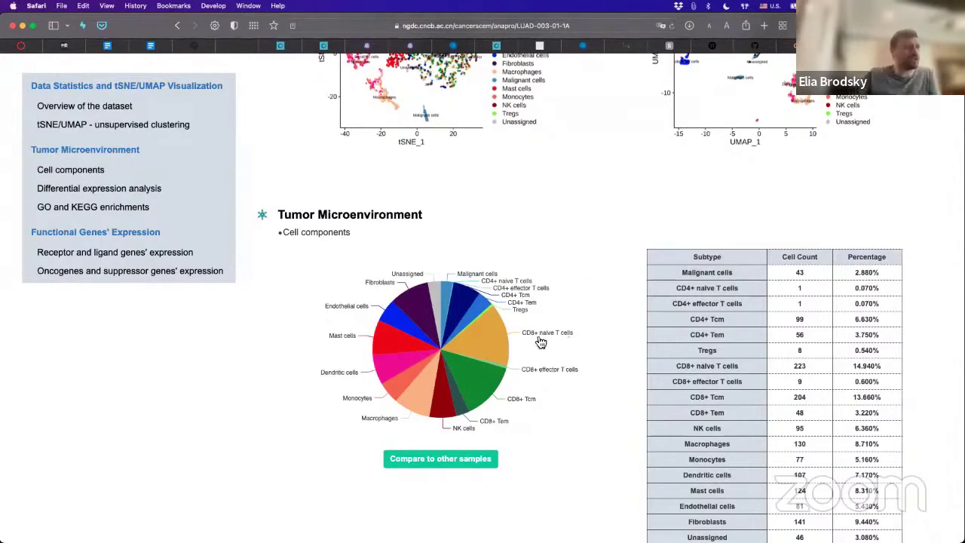
mouse_move(573, 341)
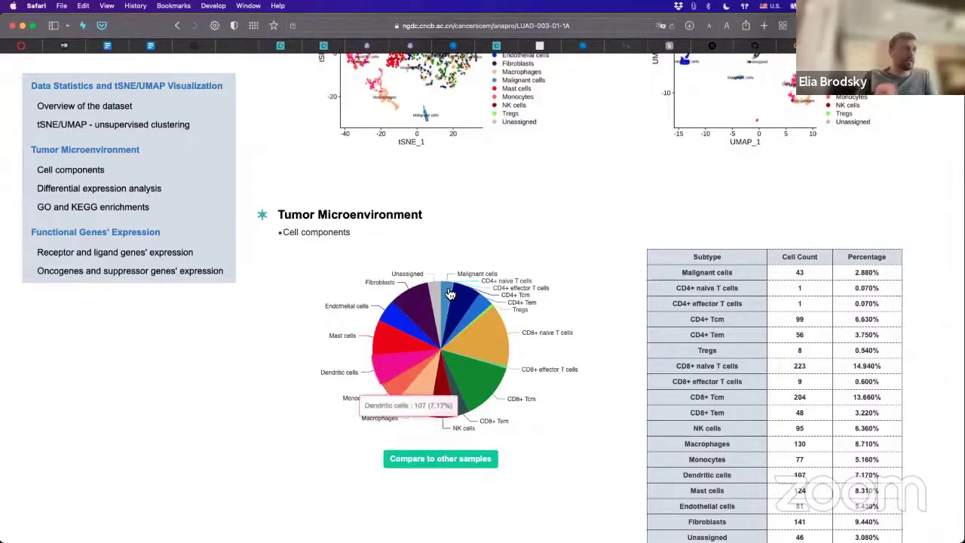
mouse_move(449, 294)
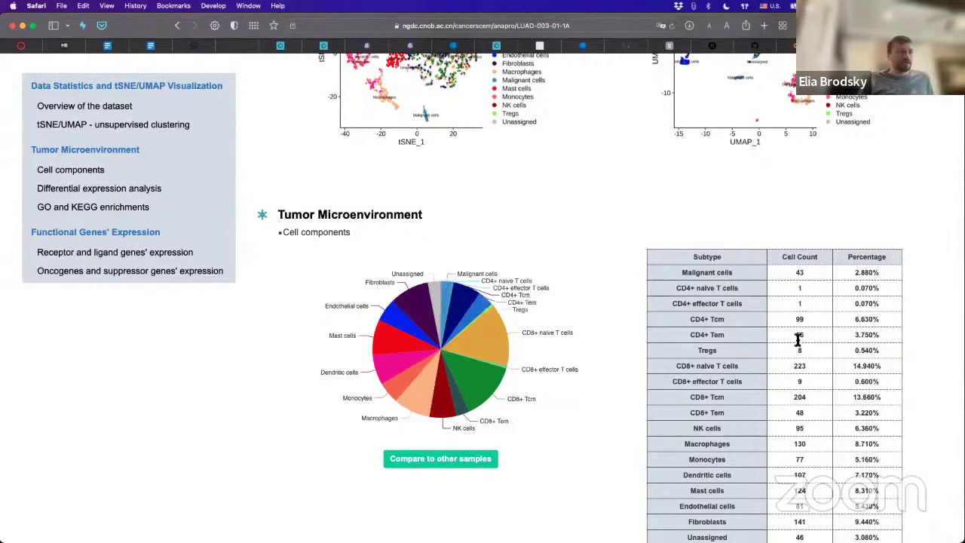
Scroll past the cell-components pie chart to the marker-gene differential expression heatmap
scroll(799, 397, "down", 1)
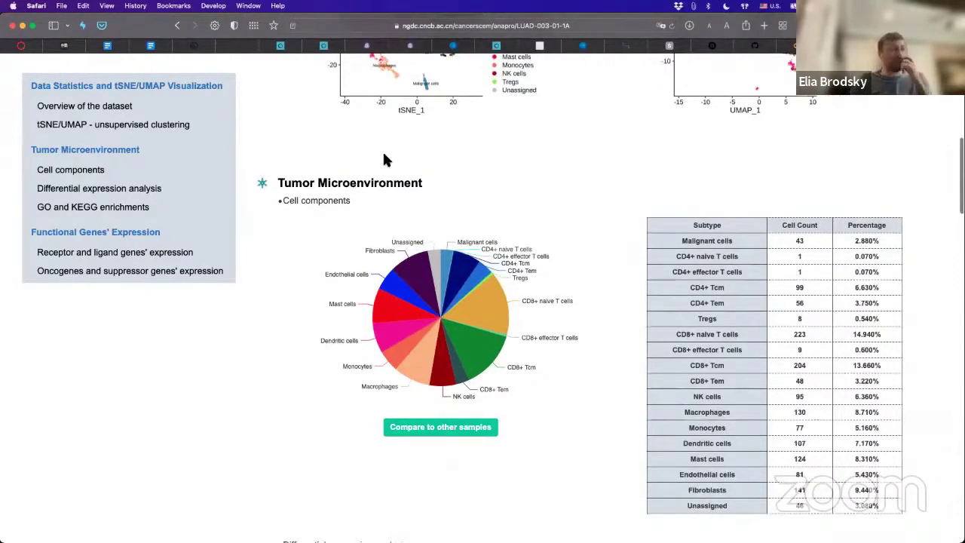
scroll(321, 135, "down", 8)
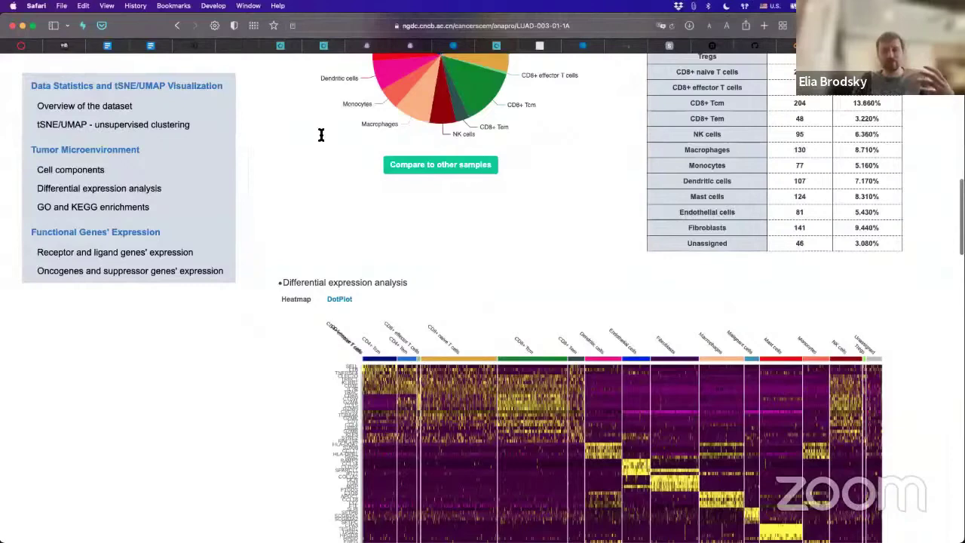
scroll(321, 134, "down", 5)
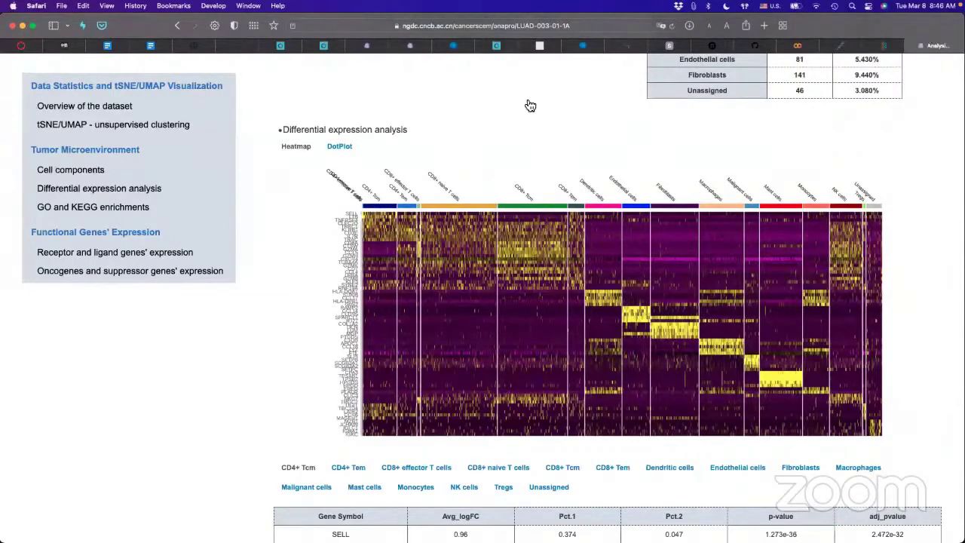
scroll(636, 174, "up", 10)
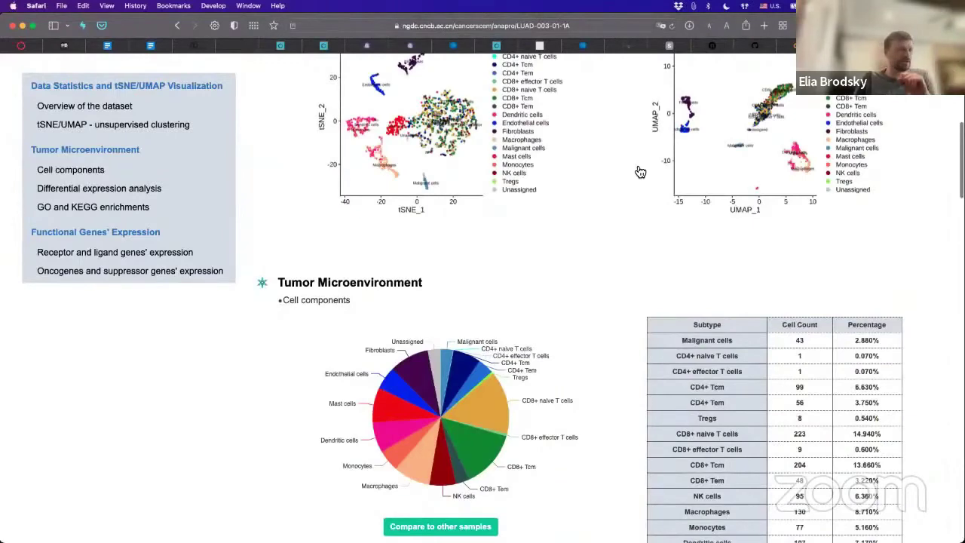
scroll(387, 308, "down", 5)
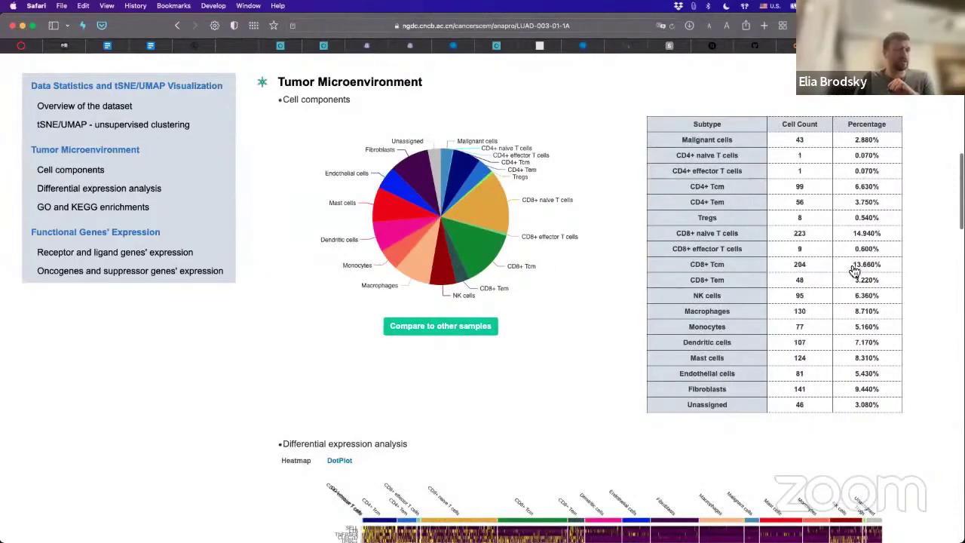
scroll(854, 270, "down", 6)
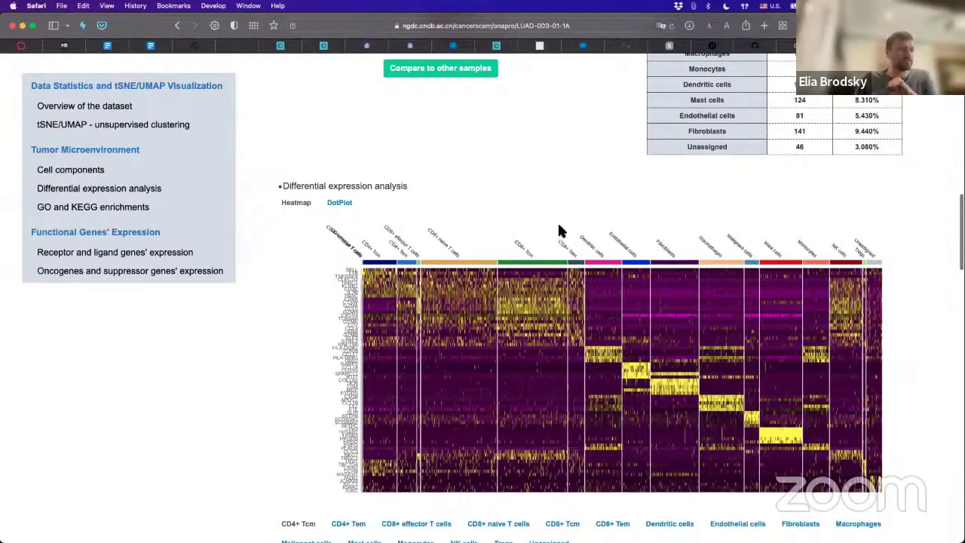
scroll(758, 418, "up", 3)
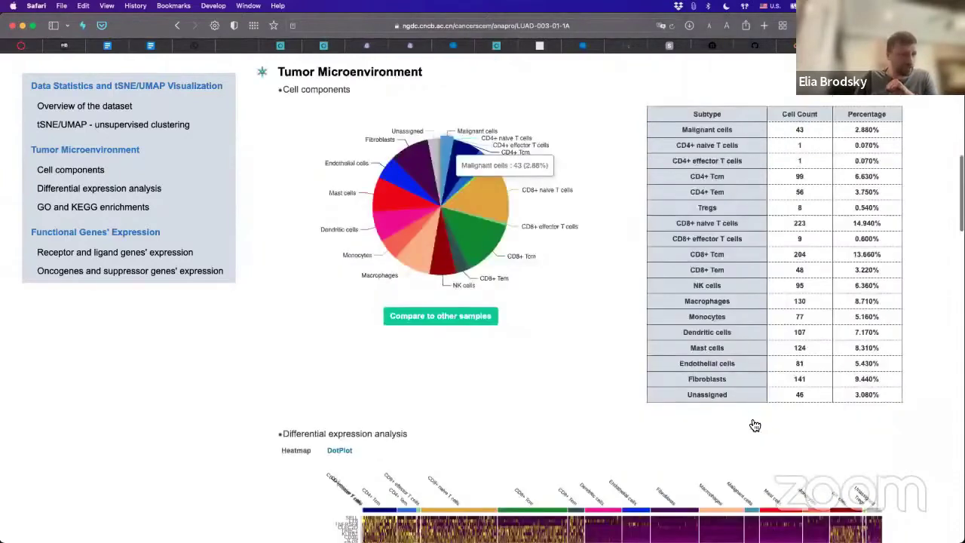
scroll(755, 419, "down", 3)
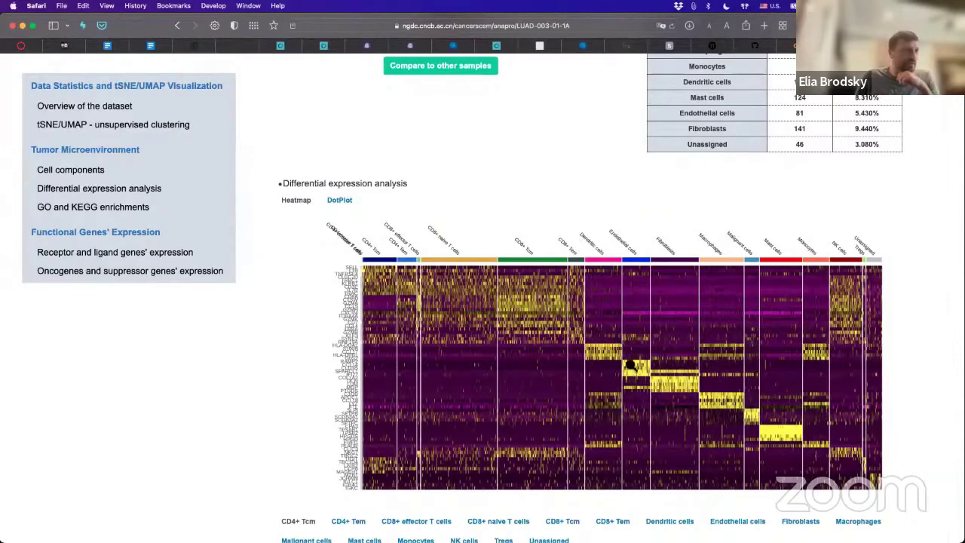
Open and close the enlarged plot, returning to the CD4+ Tcm marker-gene table led by SELL and LTB
left_click(597, 361)
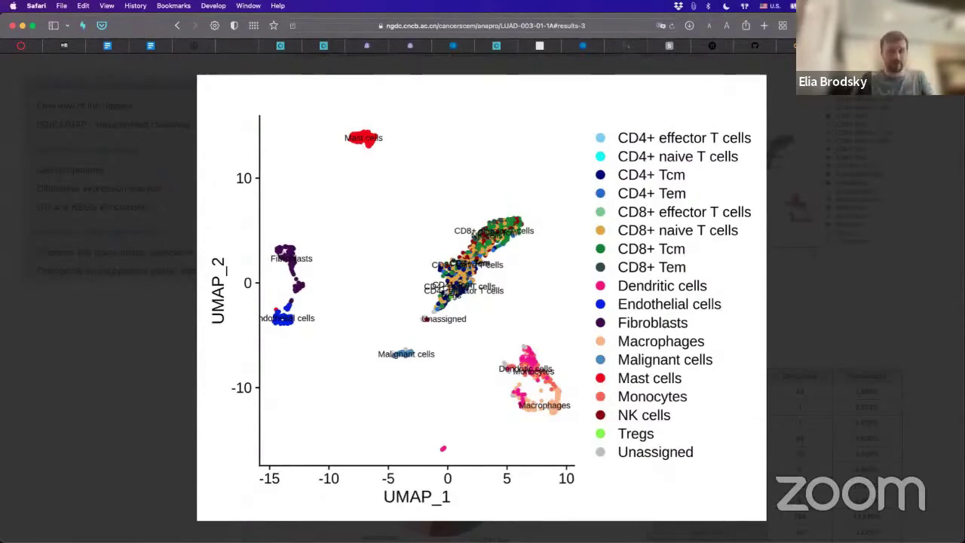
key("super+bracketleft")
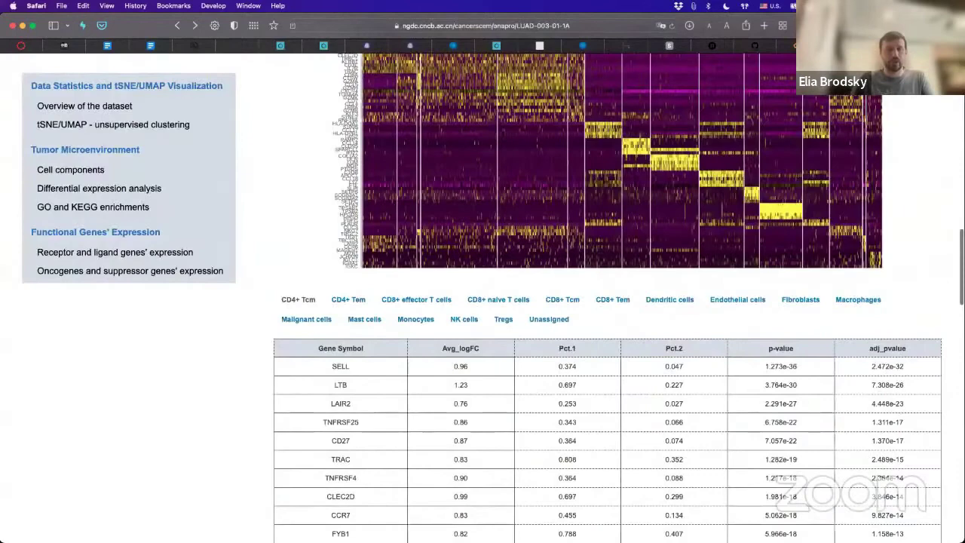
scroll(482, 302, "down", 1)
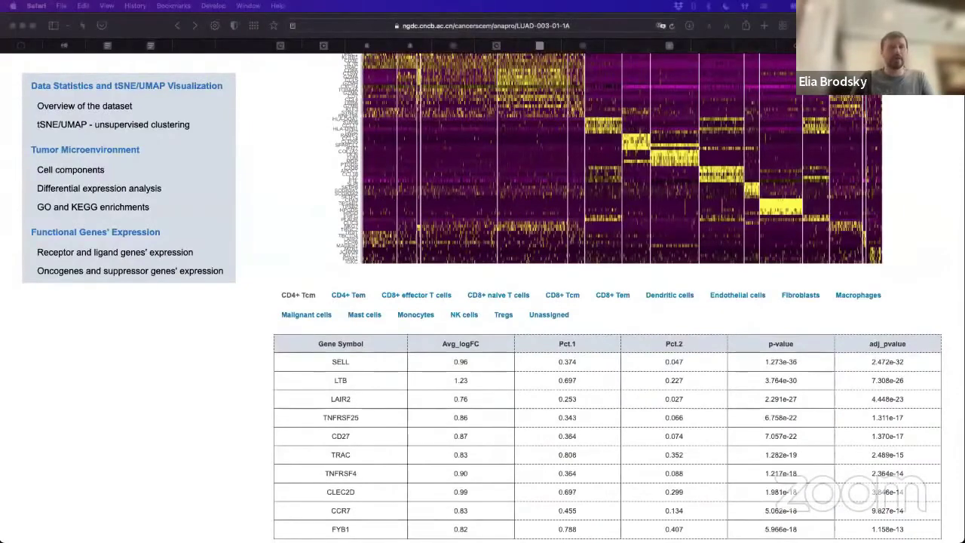